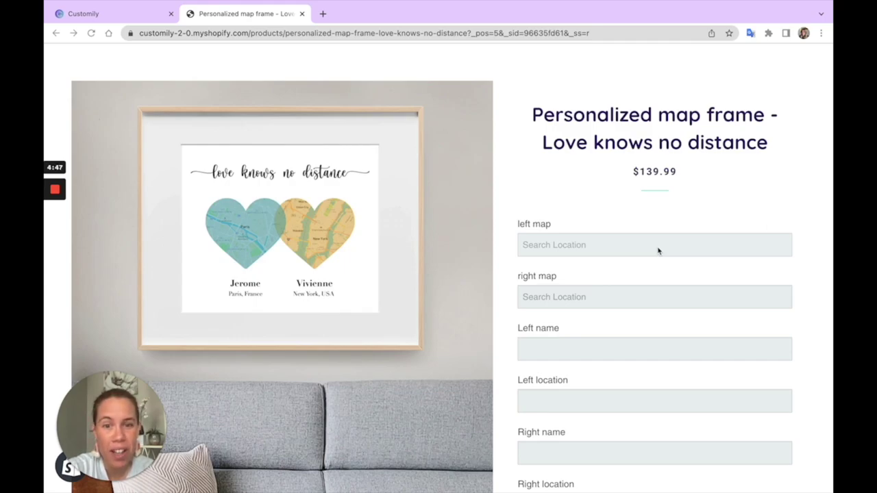
# Set the storefront's left map location to Madrid, Madrid, Spain, then return to the Customily editor.
pyautogui.click(559, 251)
pyautogui.click(352, 118)
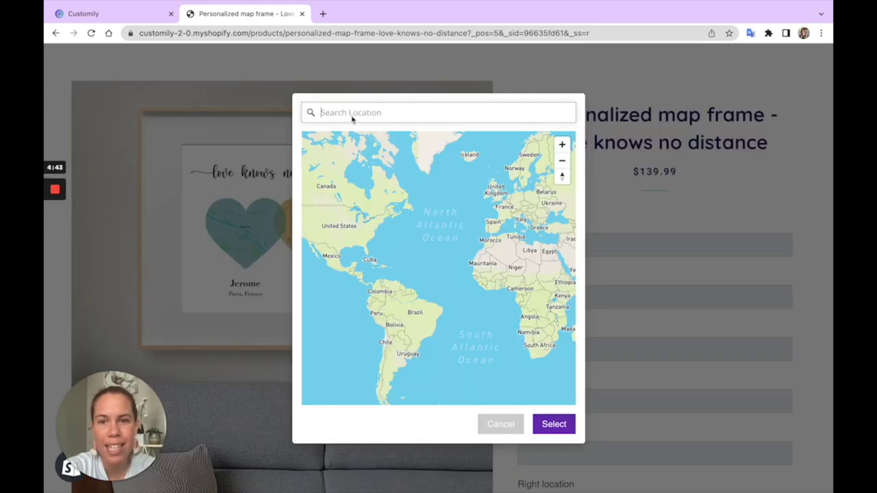
pyautogui.write('Madrid')
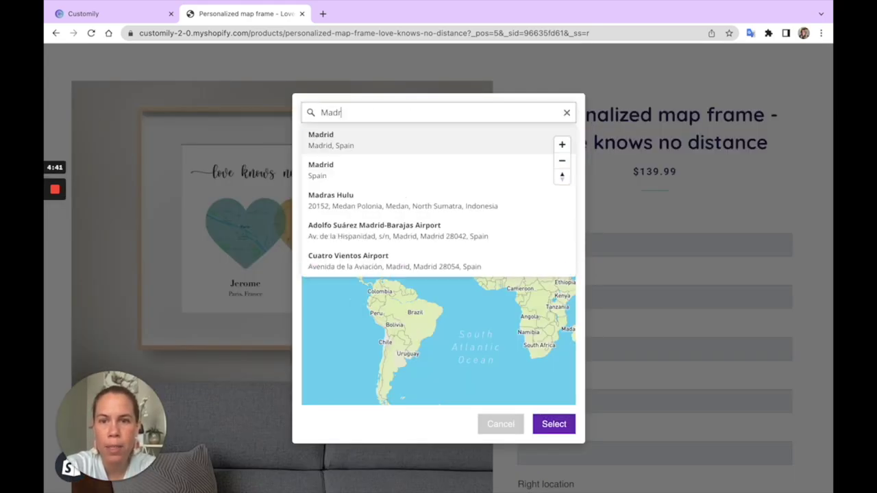
pyautogui.click(314, 138)
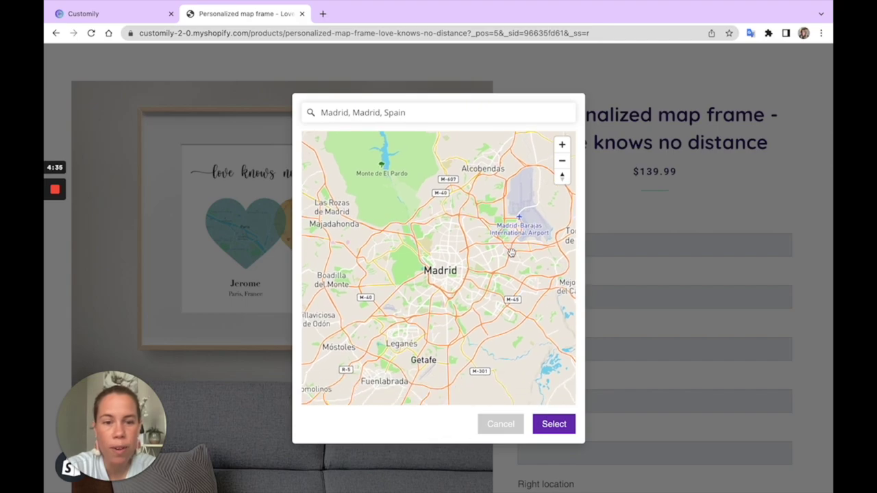
pyautogui.click(566, 423)
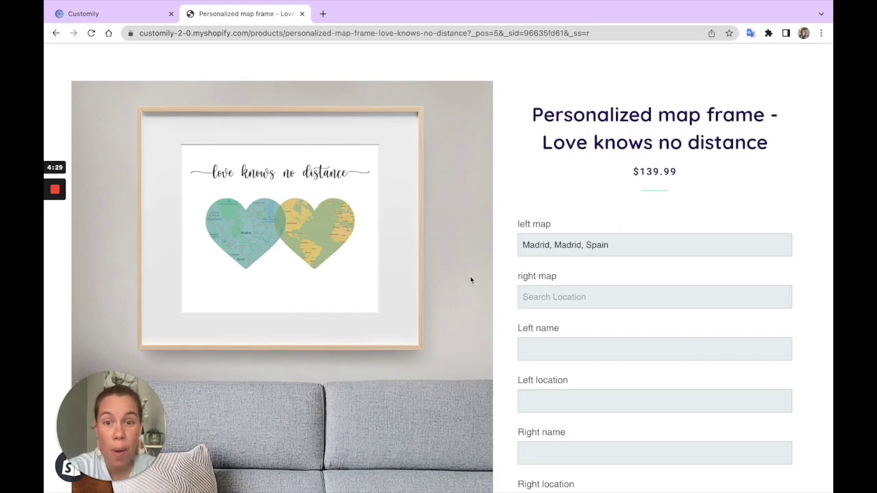
pyautogui.click(111, 17)
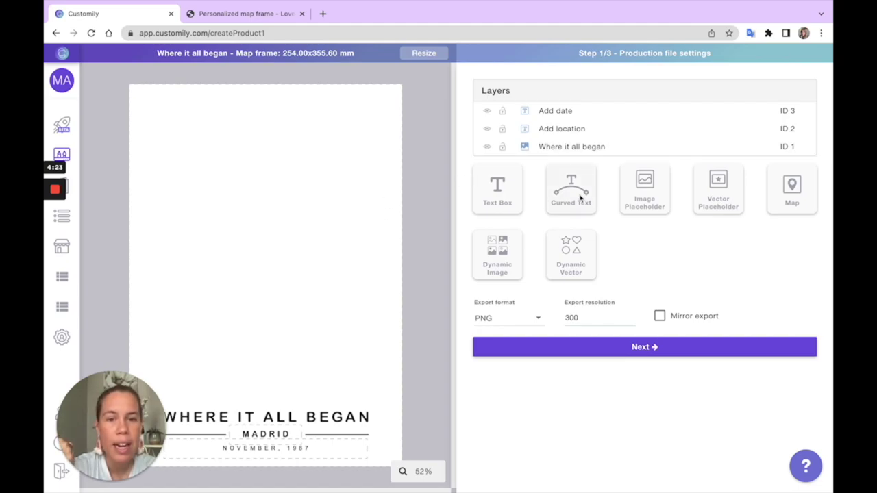
# Add a map layer named Map and stretch it to fill the frame above WHERE IT ALL BEGAN.
pyautogui.click(791, 195)
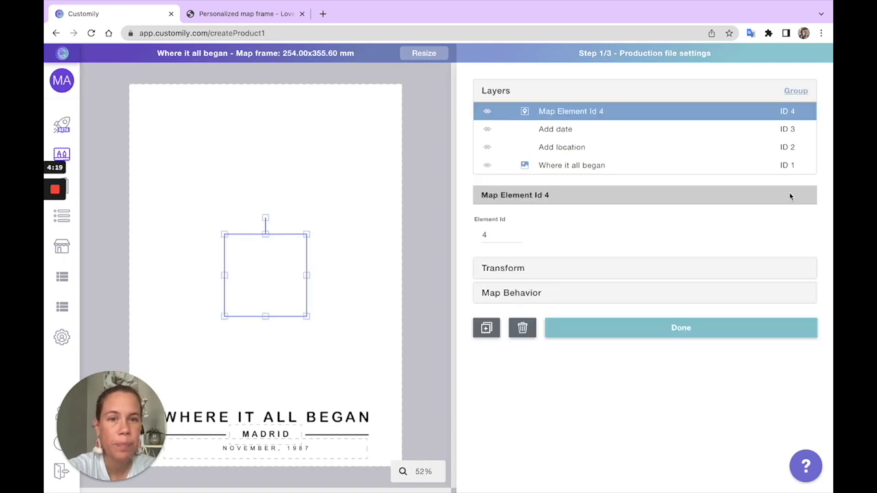
pyautogui.doubleClick(572, 111)
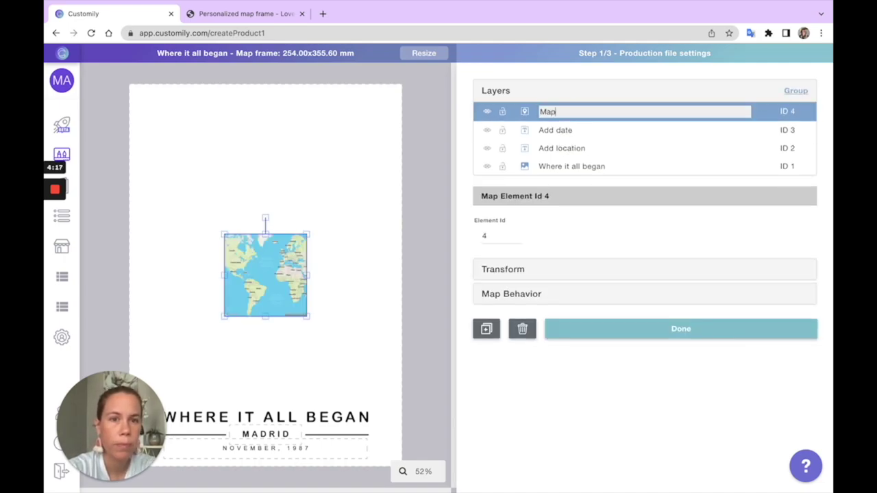
pyautogui.press('Return')
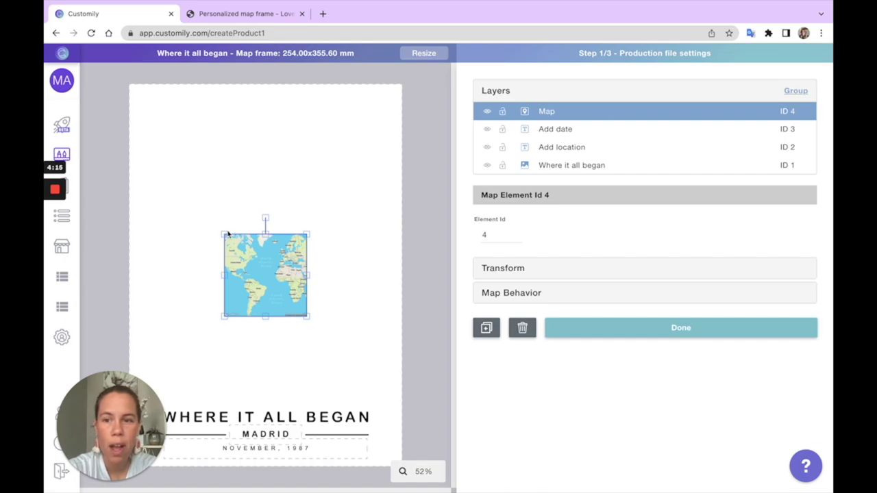
pyautogui.moveTo(225, 235); pyautogui.dragTo(138, 167)
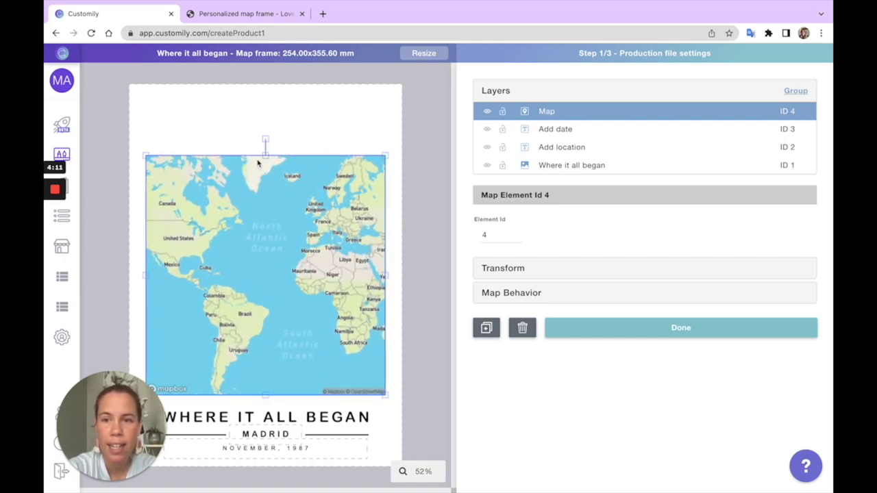
pyautogui.moveTo(265, 156); pyautogui.dragTo(266, 103)
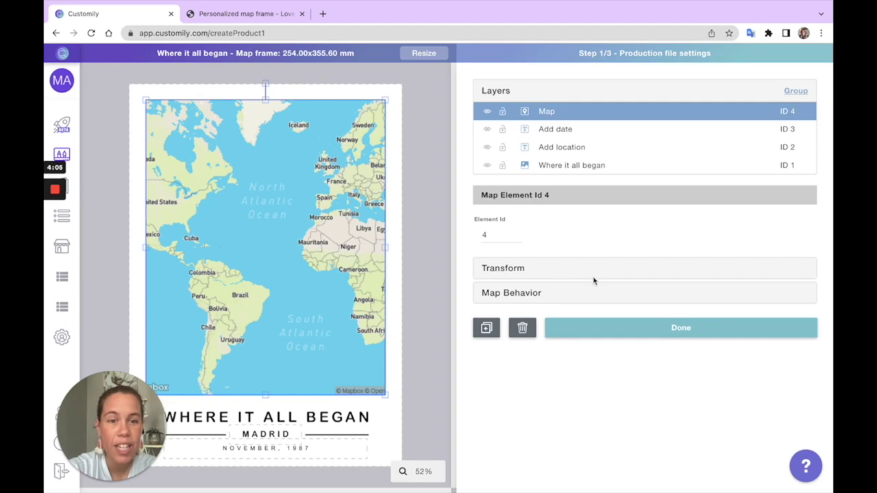
# Under Map Behavior, make Light and Dark the selectable map styles and drop Streets.
pyautogui.click(575, 296)
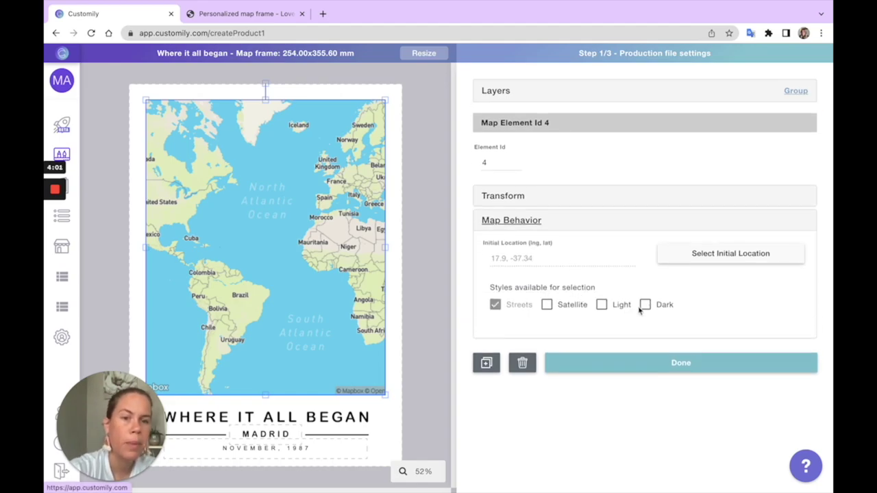
pyautogui.click(601, 305)
pyautogui.click(496, 306)
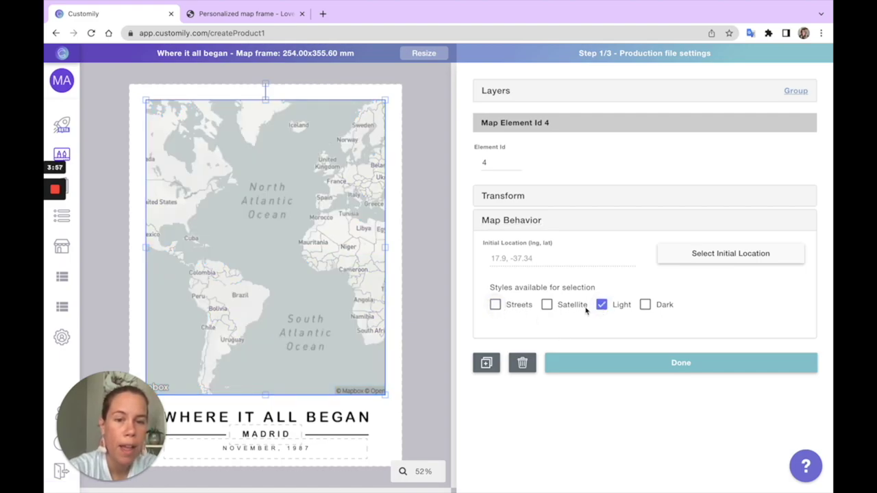
pyautogui.click(646, 305)
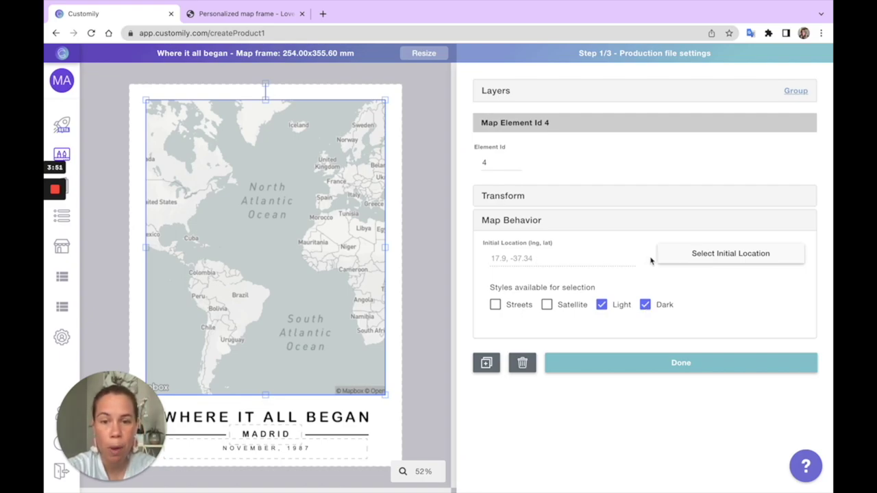
# Set the map's initial location to London, Greater London, England, United Kingdom.
pyautogui.click(733, 255)
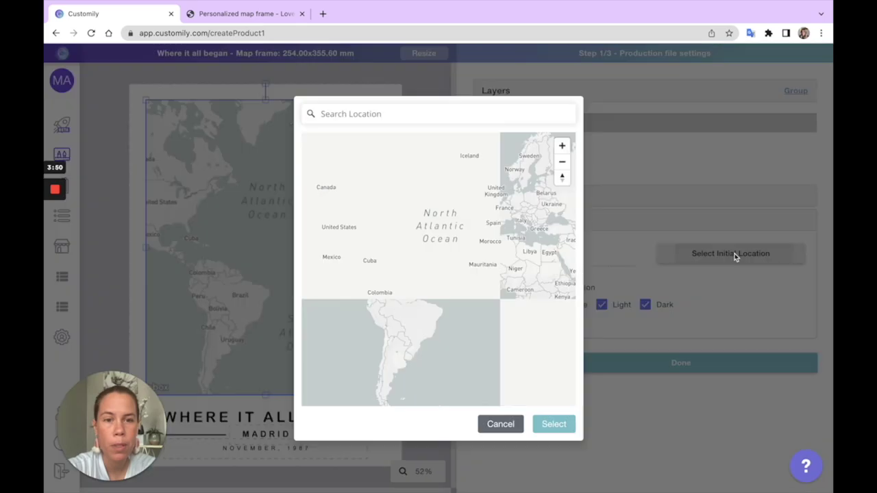
pyautogui.click(479, 114)
pyautogui.write('london')
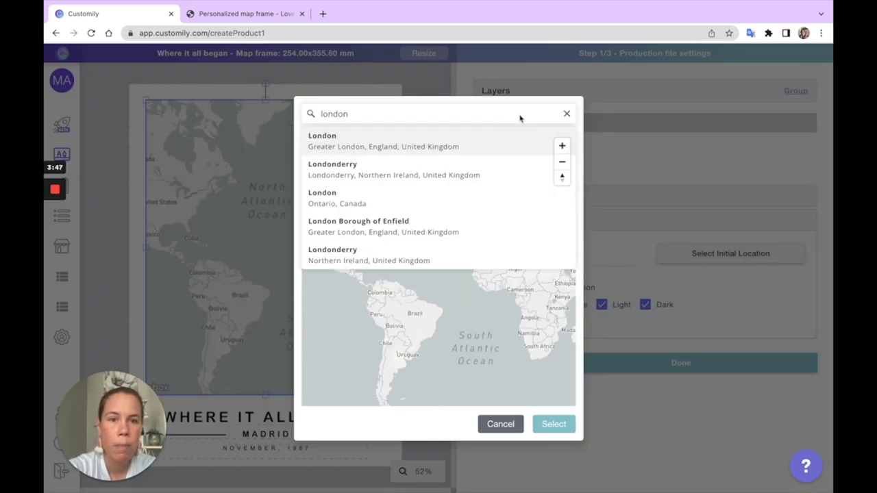
pyautogui.click(523, 139)
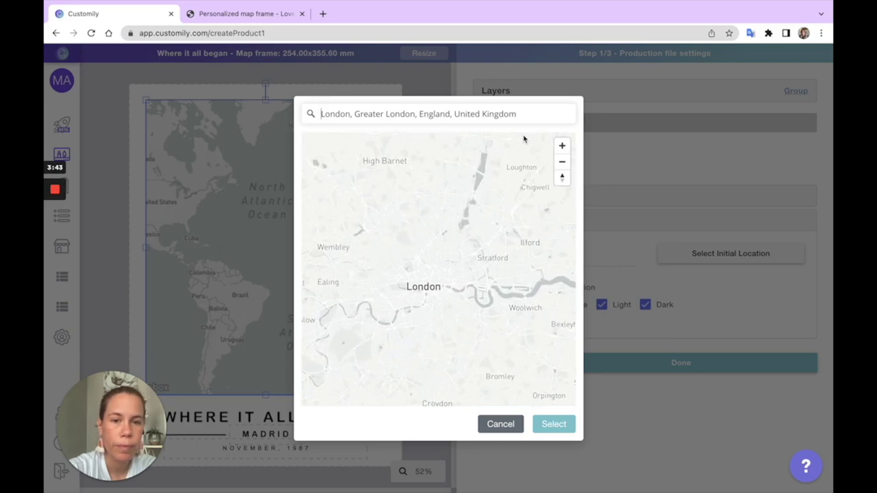
pyautogui.click(554, 425)
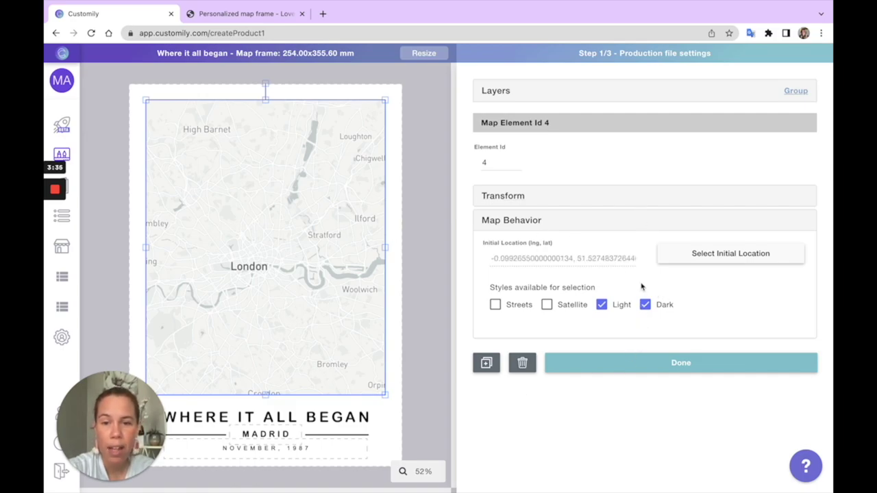
# Add a dynamic image from Desktop > Map print > location.png and shrink the heart pin over London.
pyautogui.click(622, 368)
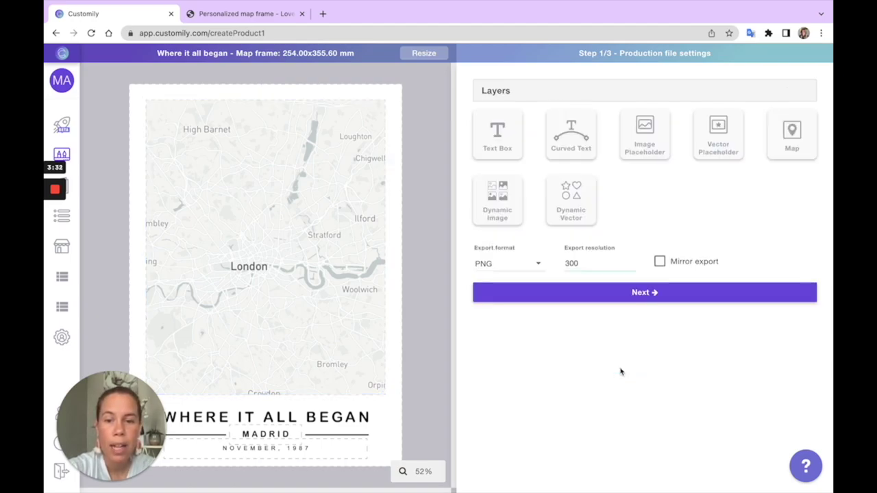
pyautogui.click(514, 208)
pyautogui.click(645, 163)
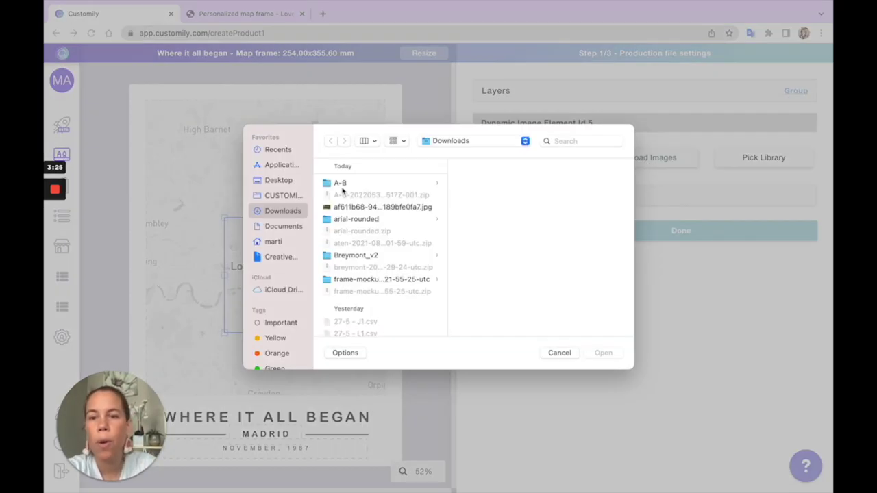
pyautogui.click(278, 180)
pyautogui.click(375, 186)
pyautogui.click(505, 205)
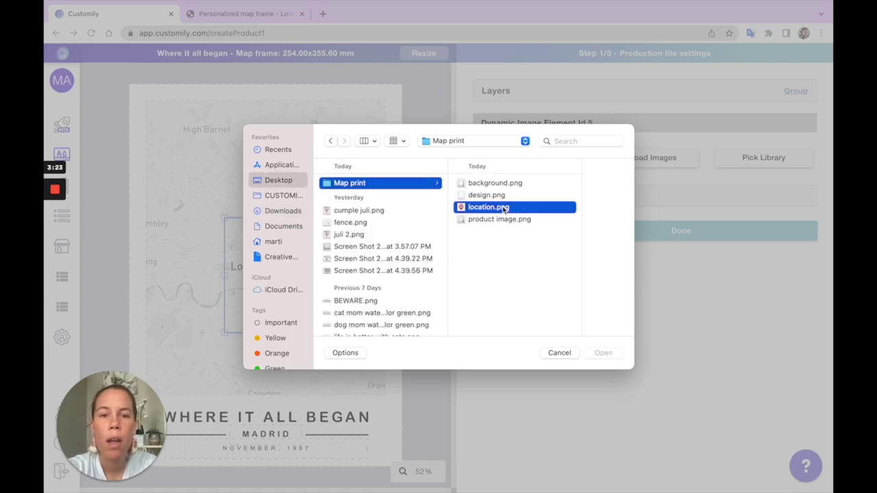
pyautogui.click(603, 353)
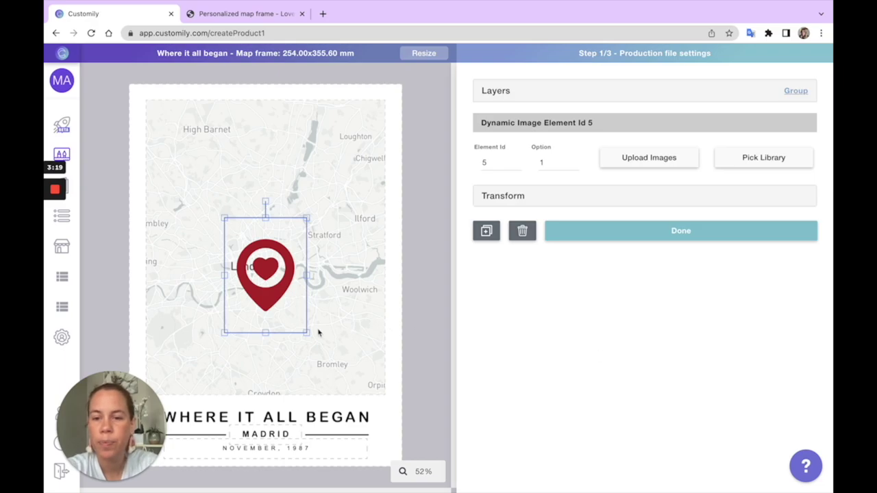
pyautogui.moveTo(308, 336)
pyautogui.mouseDown()
pyautogui.moveTo(274, 290)
pyautogui.moveTo(267, 253)
pyautogui.mouseUp()
pyautogui.click(623, 229)
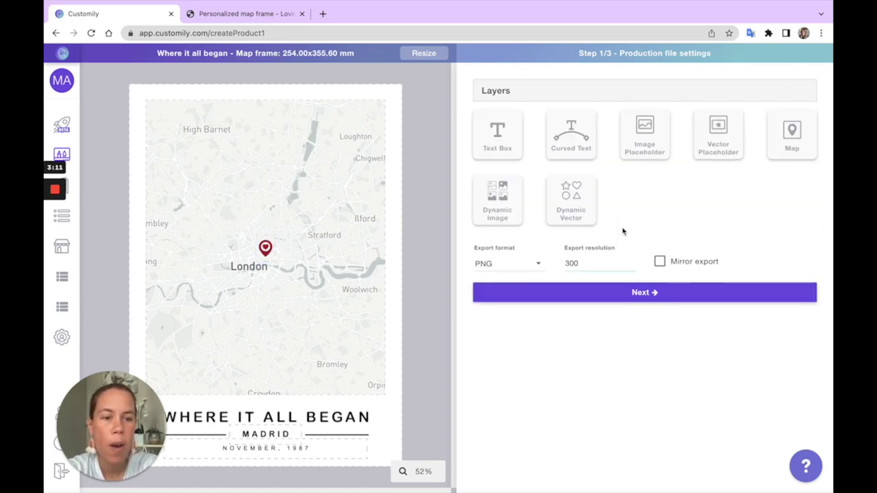
# Upload background.png as the preview background image, dismissing the large image warning.
pyautogui.click(607, 293)
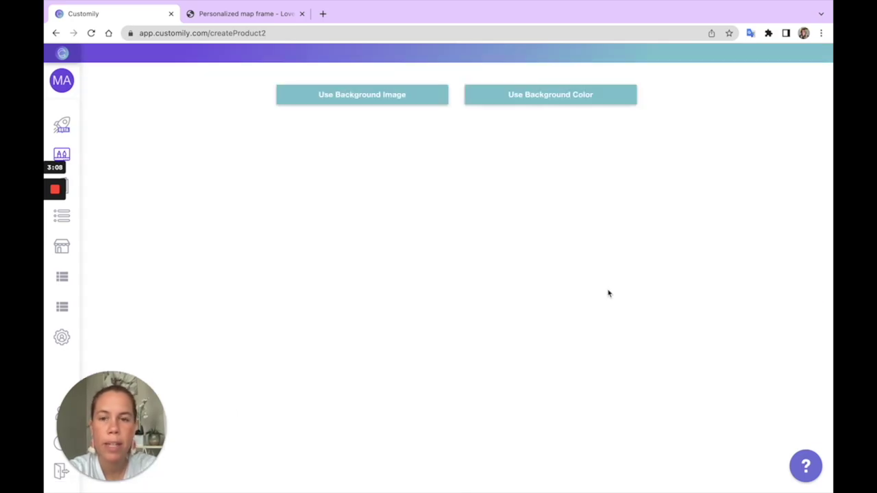
pyautogui.click(409, 98)
pyautogui.click(444, 130)
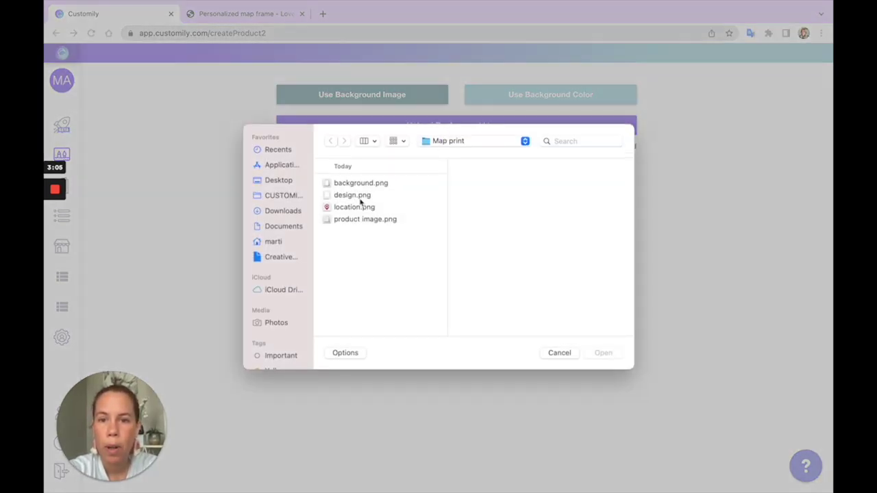
pyautogui.click(358, 182)
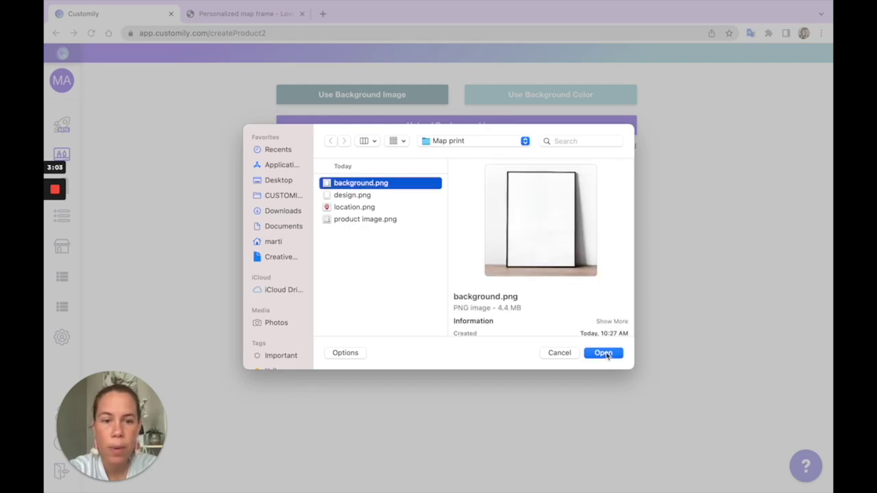
pyautogui.click(602, 353)
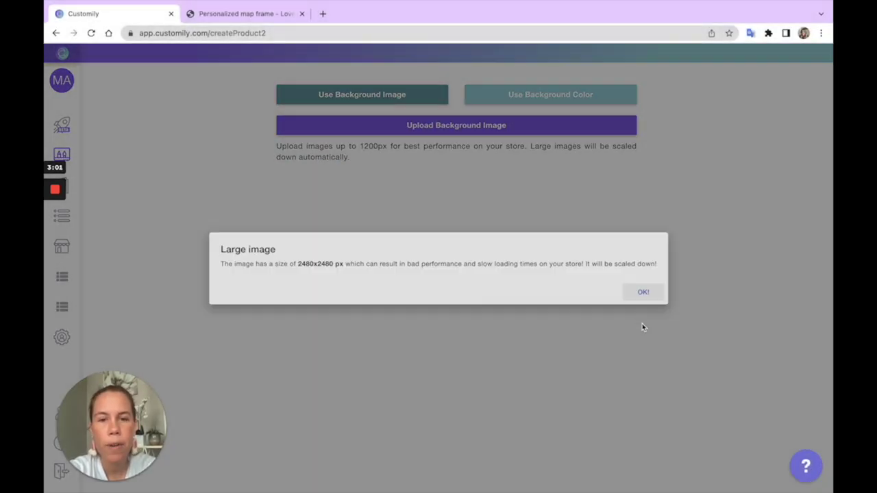
pyautogui.click(642, 326)
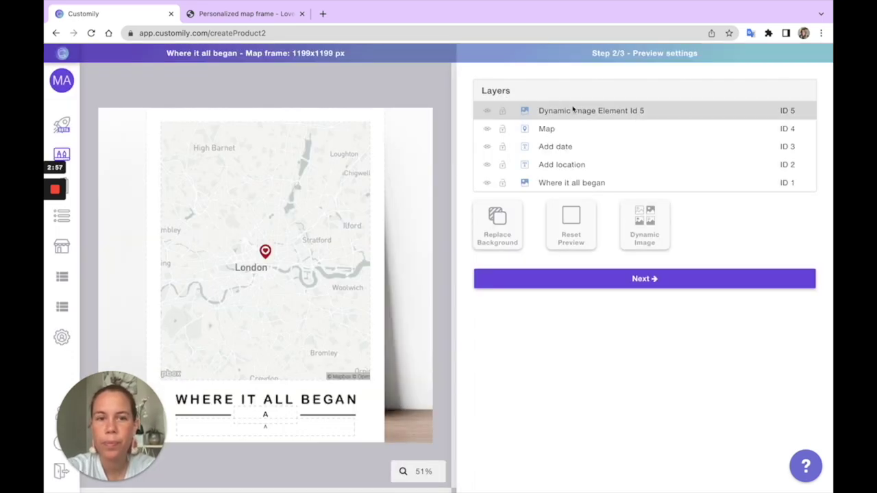
# Select all five layers and scale and centre them inside the black poster frame.
pyautogui.click(574, 111)
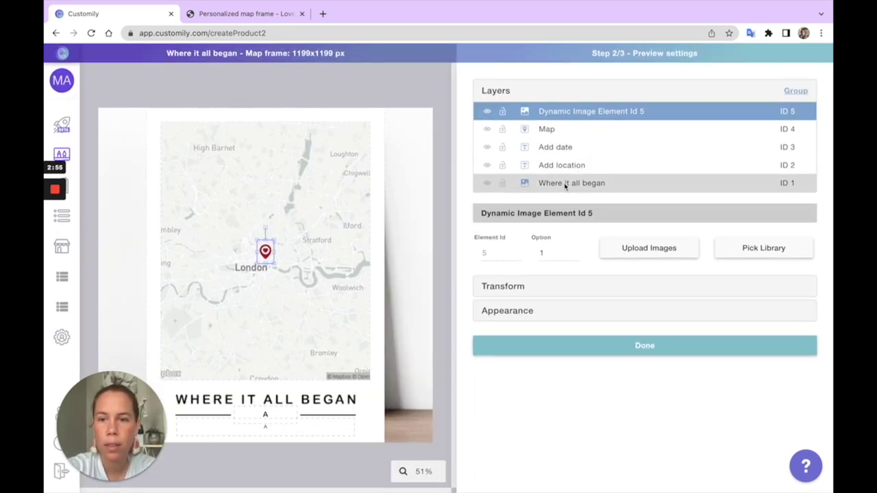
pyautogui.keyDown('shift'); pyautogui.click(566, 183); pyautogui.keyUp('shift')
pyautogui.moveTo(386, 445); pyautogui.dragTo(370, 411)
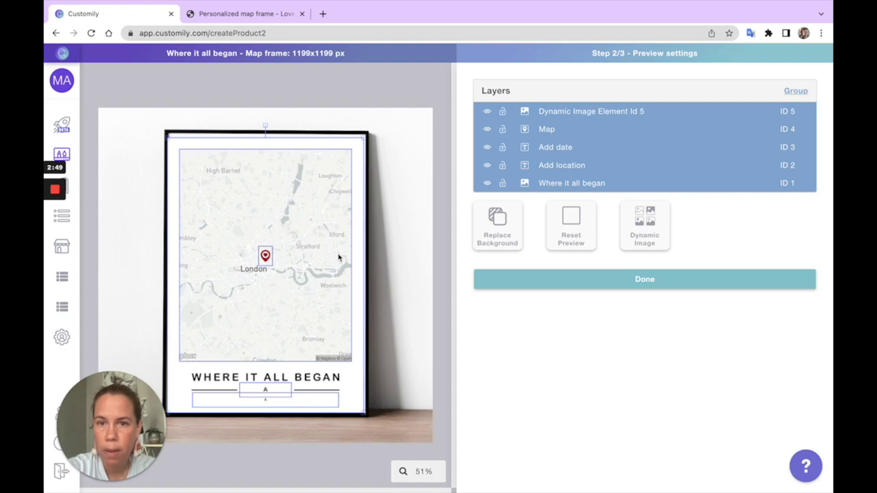
pyautogui.moveTo(352, 239); pyautogui.dragTo(354, 236)
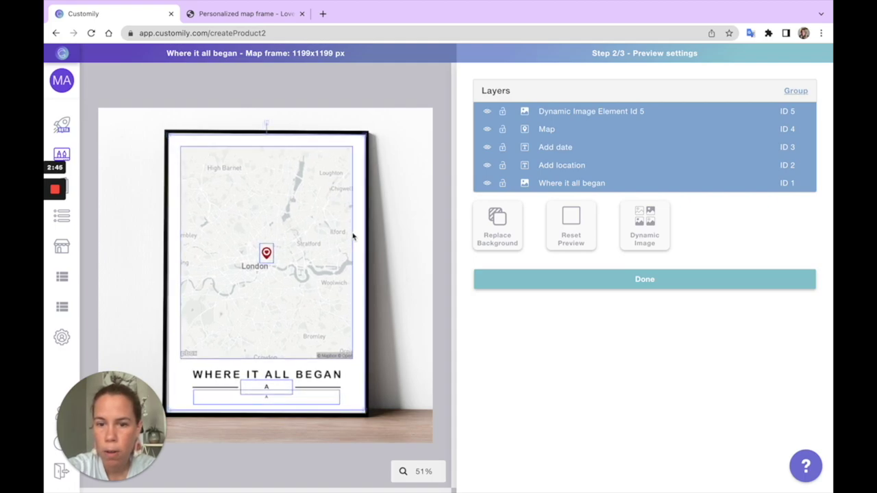
pyautogui.click(400, 272)
# Save the template at Template Review and choose Connect It With Shopify Product.
pyautogui.click(547, 284)
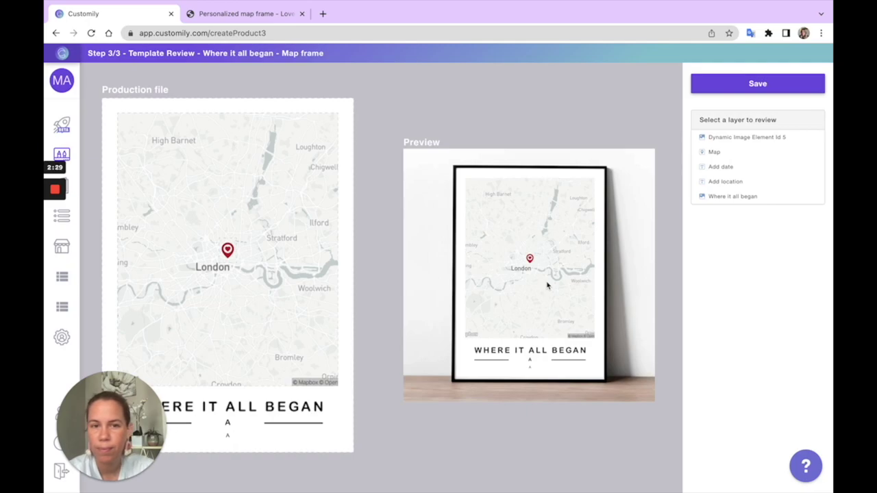
pyautogui.click(717, 81)
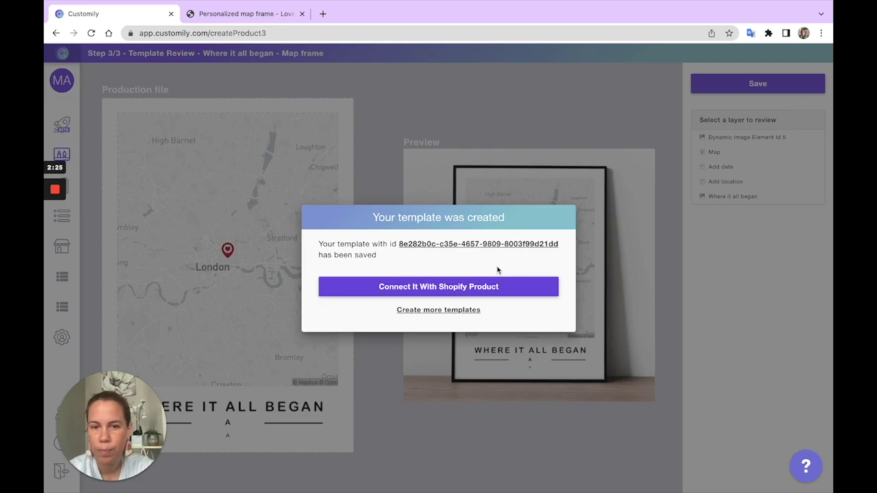
pyautogui.click(464, 288)
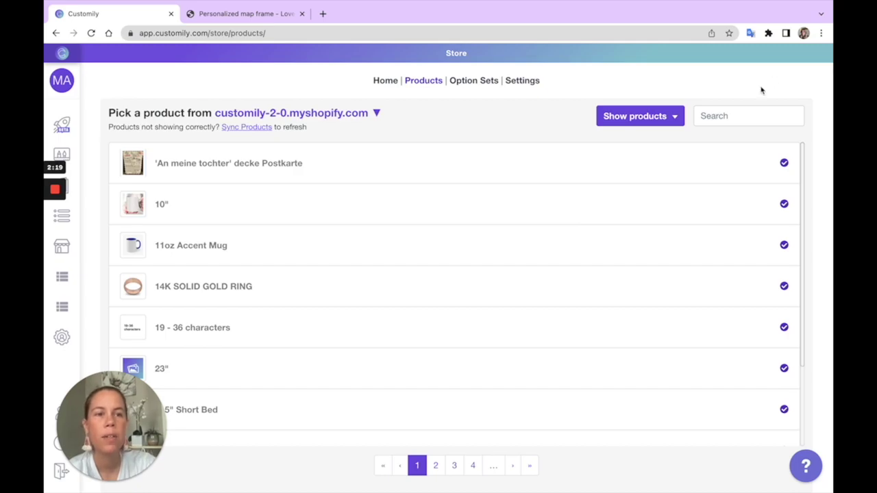
# Assign the 'Where it all began - Map frame' template and a new option set to Custom Map Print, then save.
pyautogui.click(761, 115)
pyautogui.write('map')
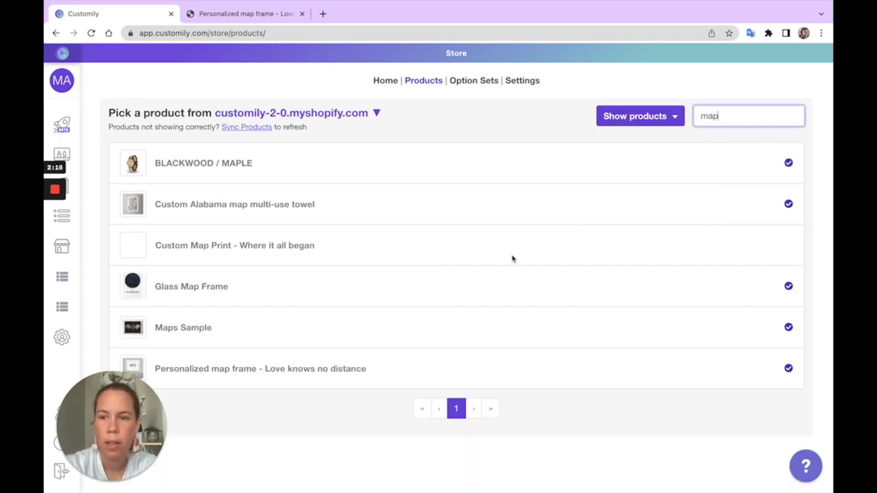
pyautogui.click(403, 248)
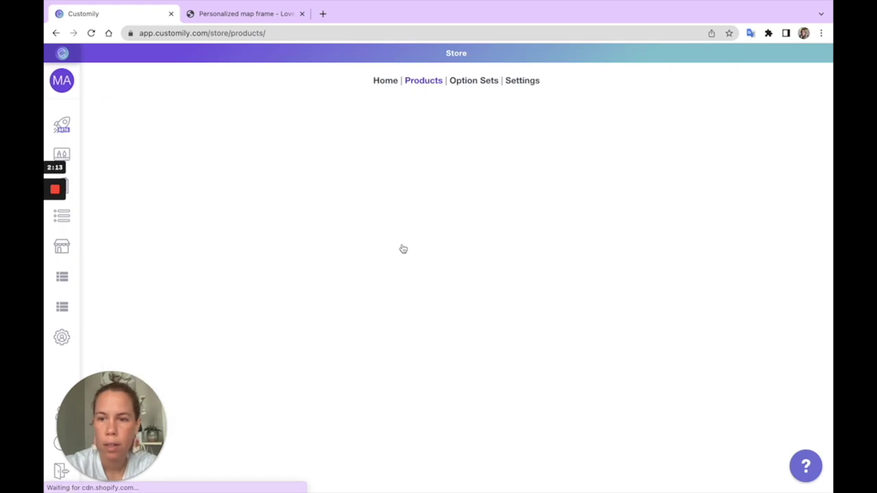
pyautogui.click(180, 334)
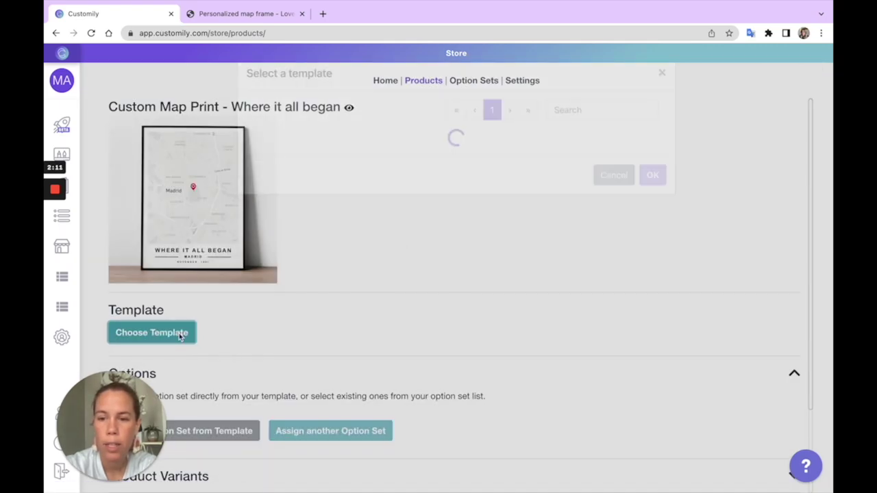
pyautogui.click(525, 134)
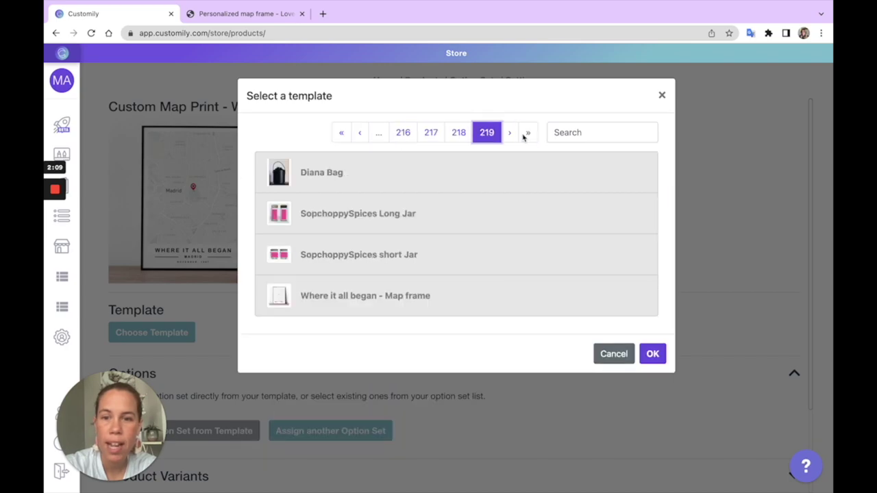
pyautogui.click(470, 300)
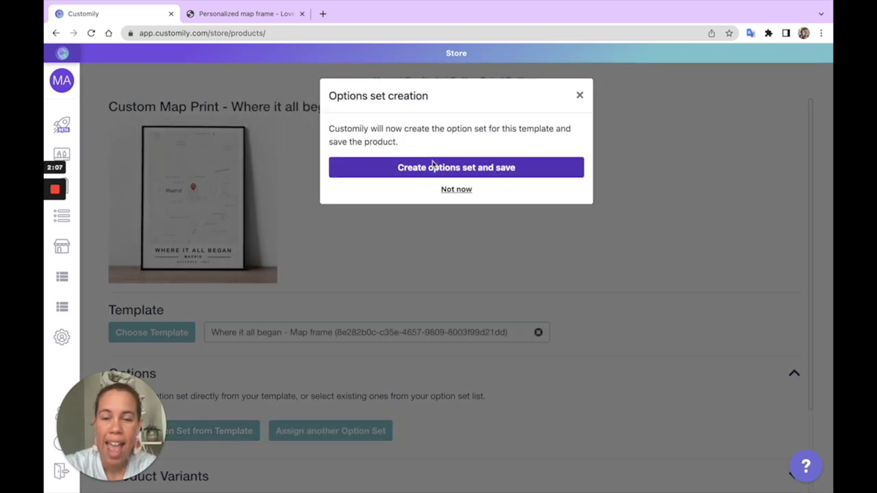
pyautogui.click(433, 169)
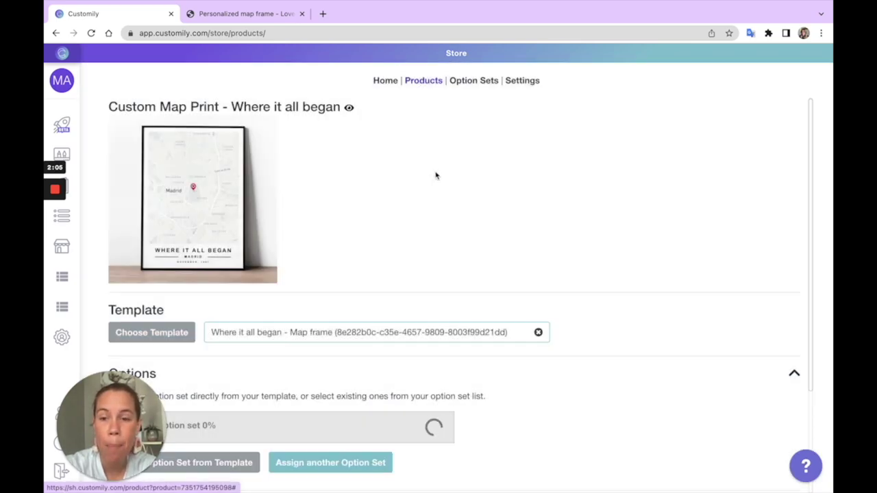
pyautogui.scroll(-3, 436, 176)
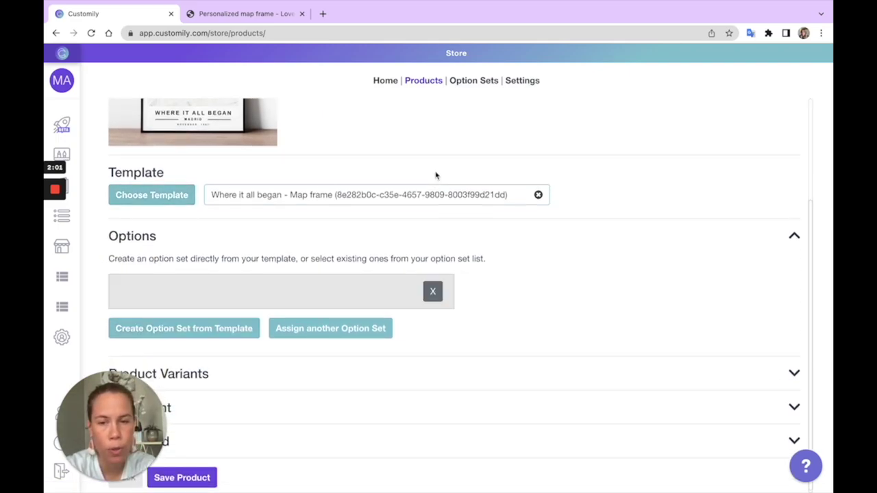
pyautogui.click(183, 477)
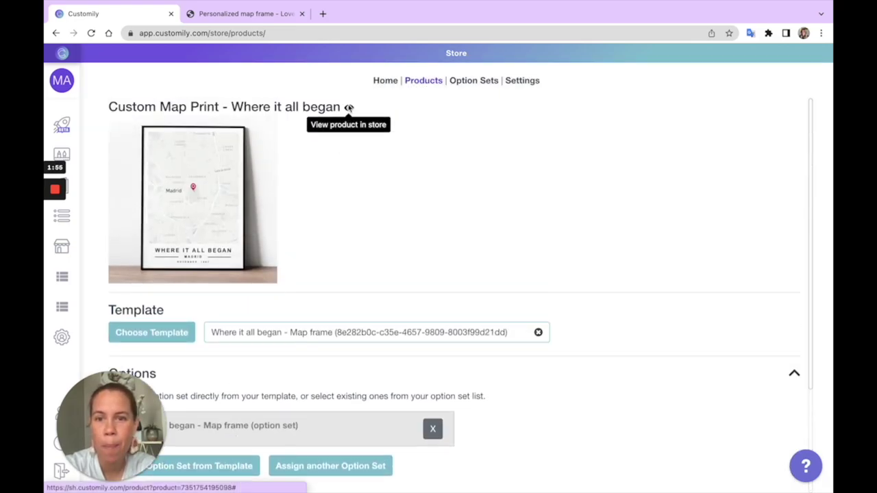
# Open Custom Map Print in the store and set its map to New York City, zoomed on Midtown Manhattan.
pyautogui.click(349, 107)
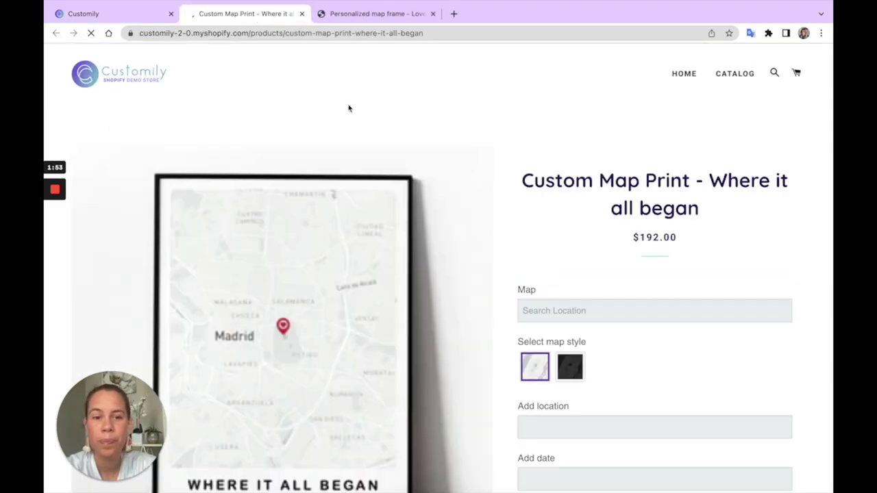
pyautogui.scroll(-2, 597, 268)
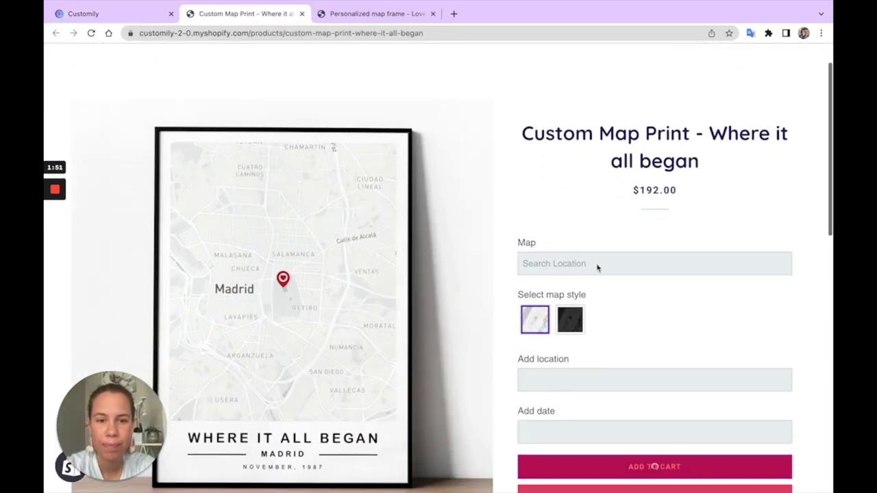
pyautogui.click(554, 192)
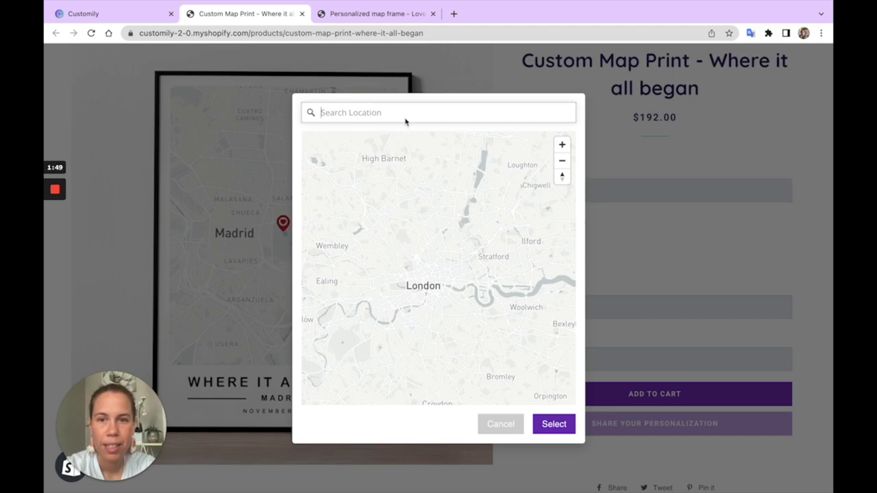
pyautogui.write('new york')
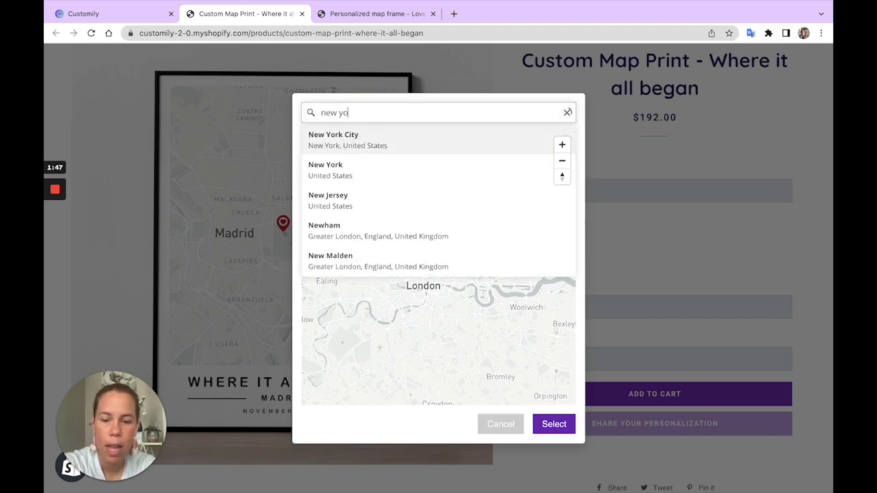
pyautogui.click(369, 142)
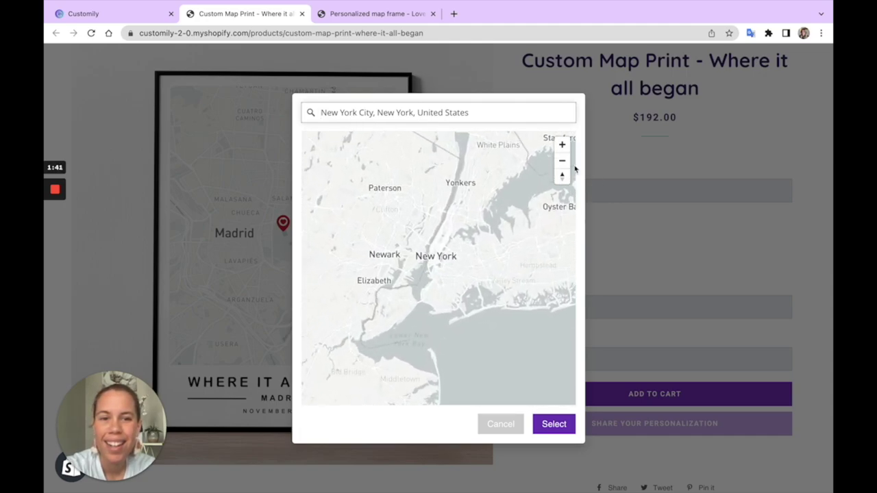
pyautogui.click(562, 146)
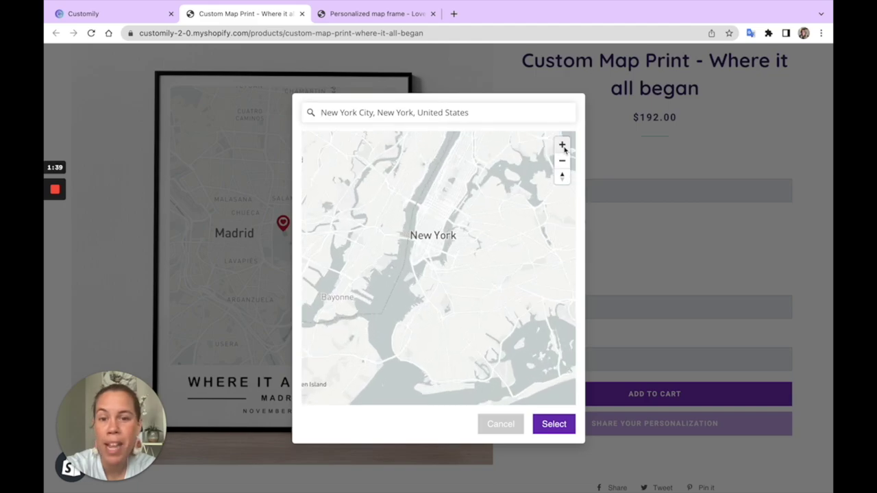
pyautogui.moveTo(512, 172); pyautogui.dragTo(496, 293)
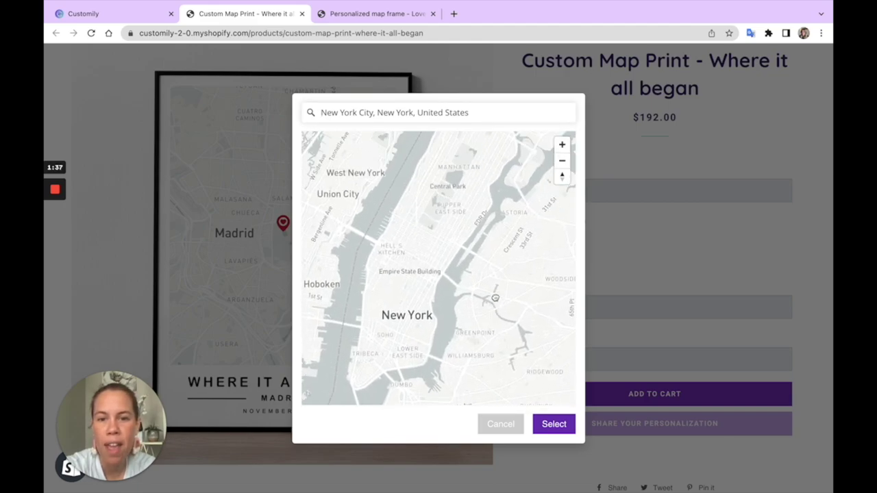
pyautogui.click(557, 423)
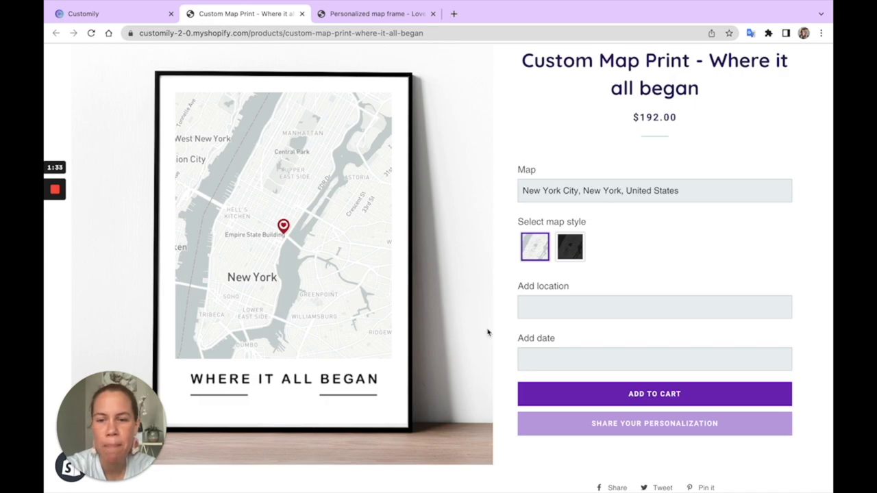
# Try the dark style, keep light, and enter 'new york' as location and 'october 2021' as date.
pyautogui.click(567, 250)
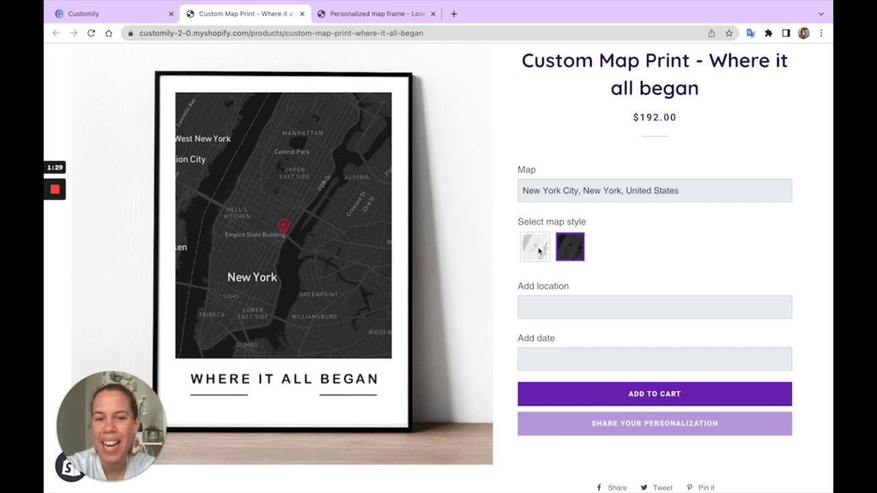
pyautogui.click(538, 252)
pyautogui.click(545, 311)
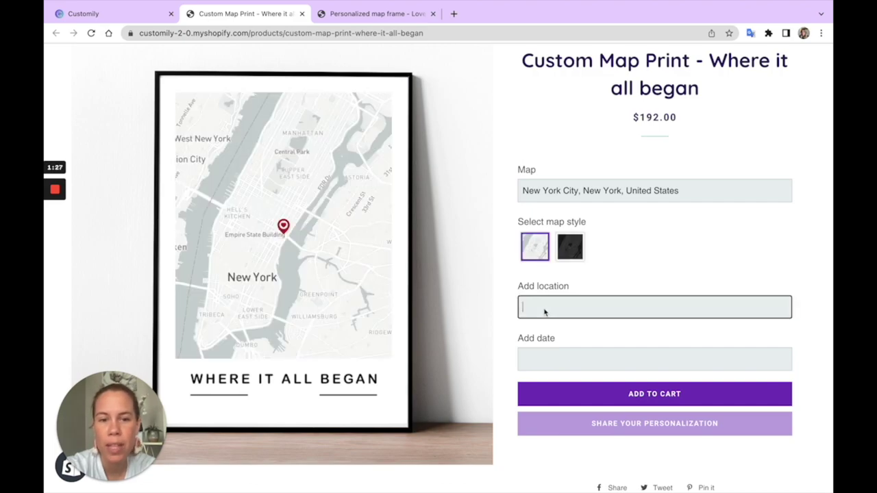
pyautogui.write('new york')
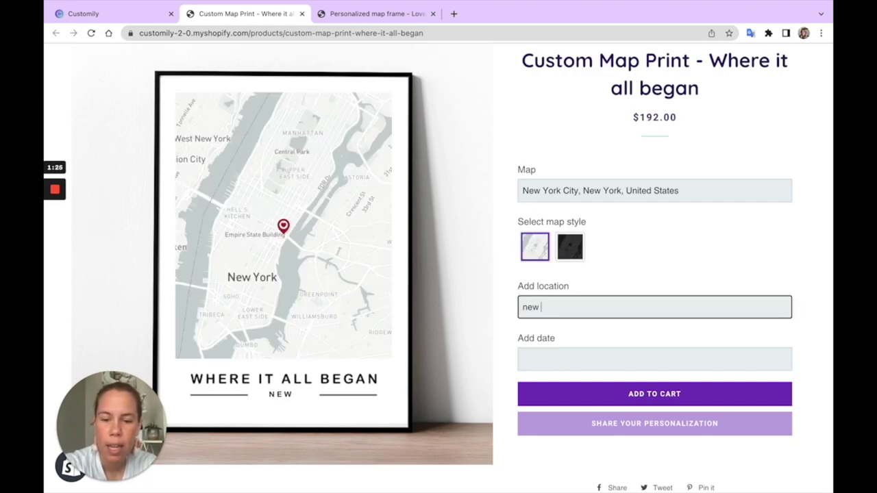
pyautogui.click(582, 367)
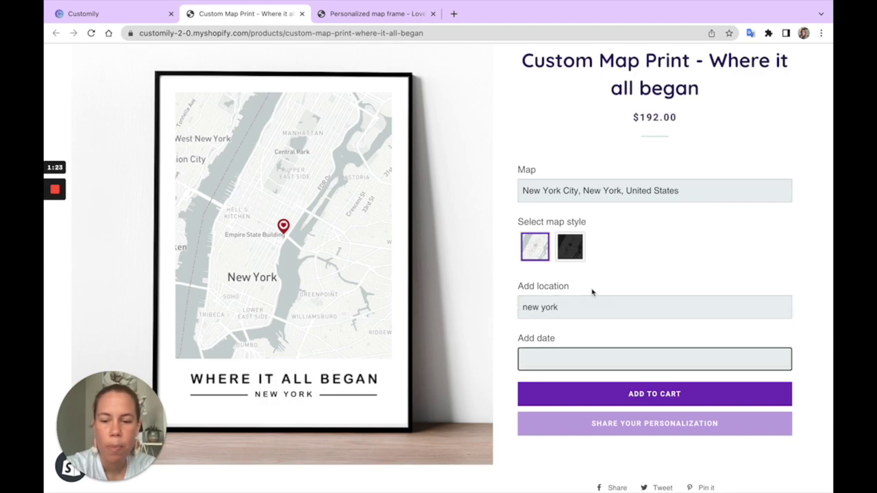
pyautogui.write('oc')
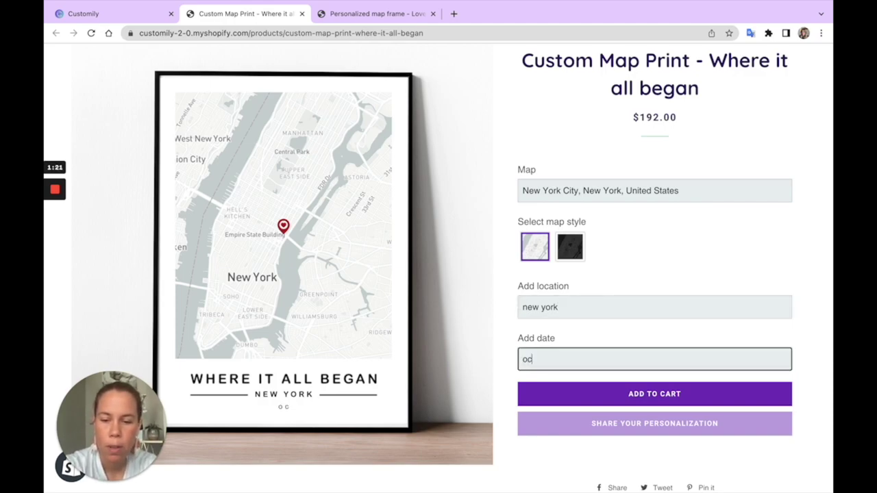
pyautogui.write('tober 2021')
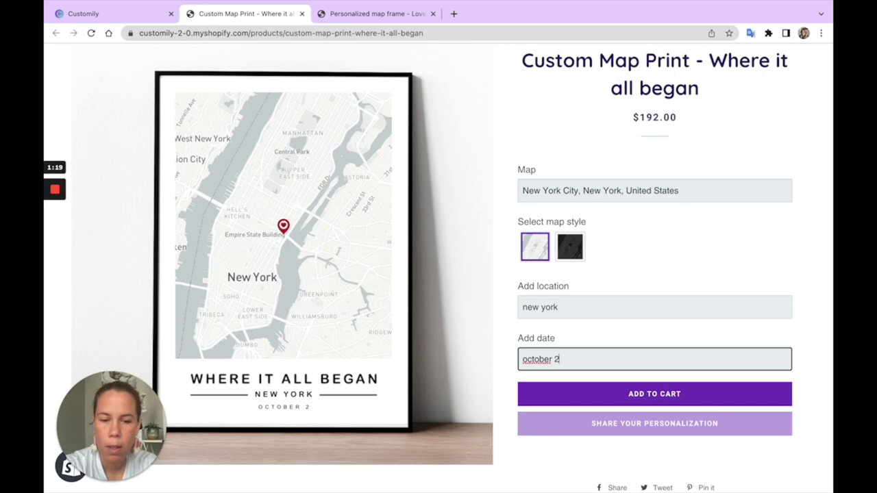